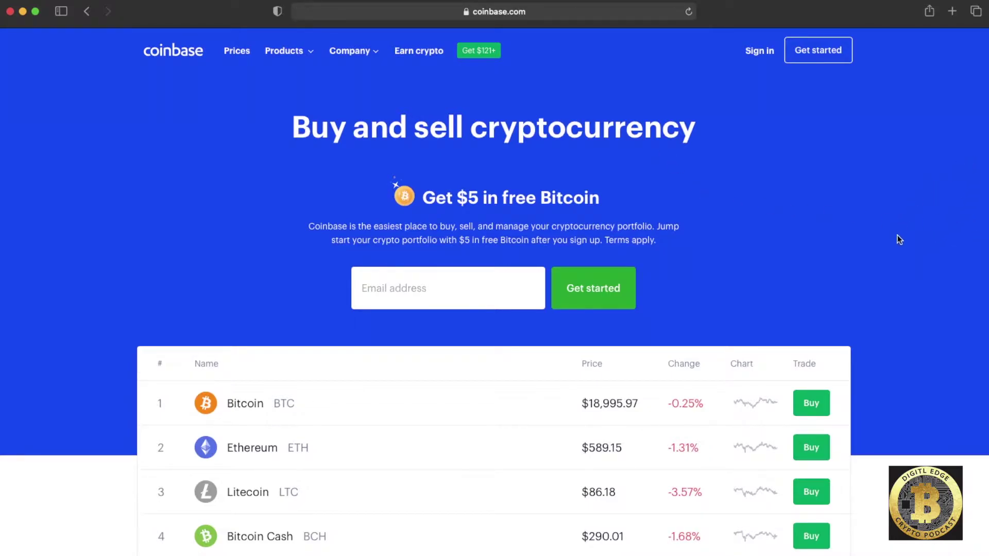
- Browse the Coinbase landing page, then bring up the account sign-up form
{"action": "scroll", "coordinate": [897, 239], "scroll_direction": "down", "scroll_amount": 5}
{"action": "scroll", "coordinate": [899, 239], "scroll_direction": "down", "scroll_amount": 3}
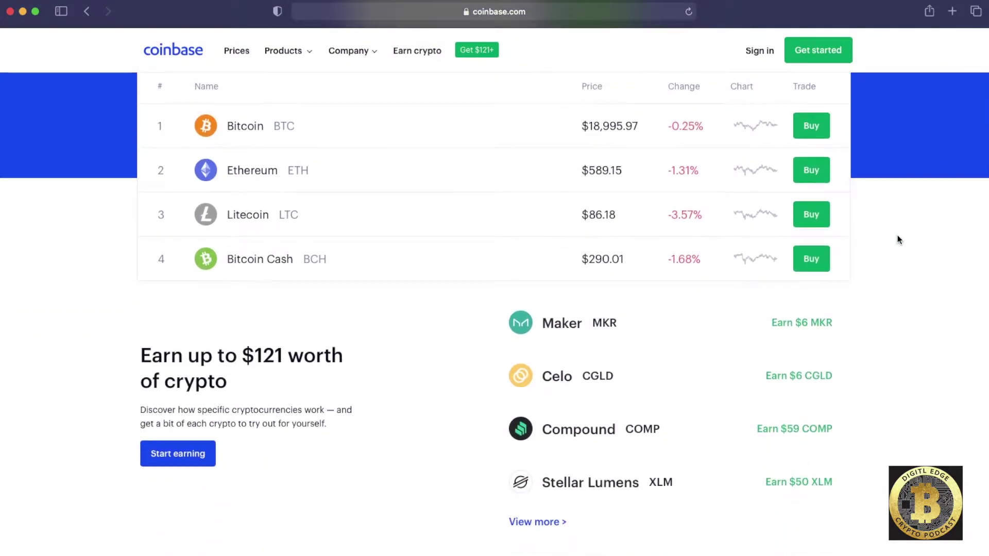
{"action": "scroll", "coordinate": [898, 237], "scroll_direction": "down", "scroll_amount": 5}
{"action": "scroll", "coordinate": [898, 229], "scroll_direction": "down", "scroll_amount": 7}
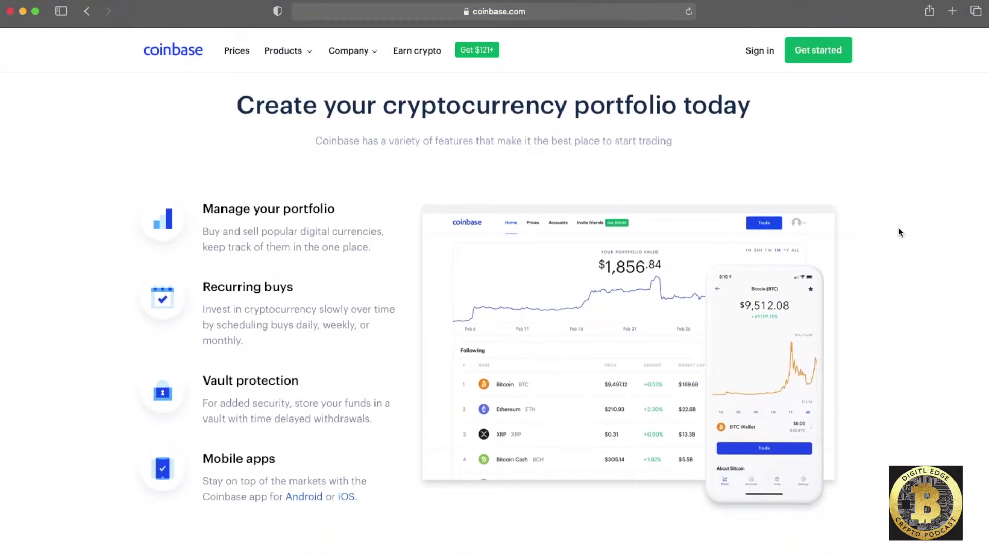
{"action": "scroll", "coordinate": [900, 232], "scroll_direction": "down", "scroll_amount": 4}
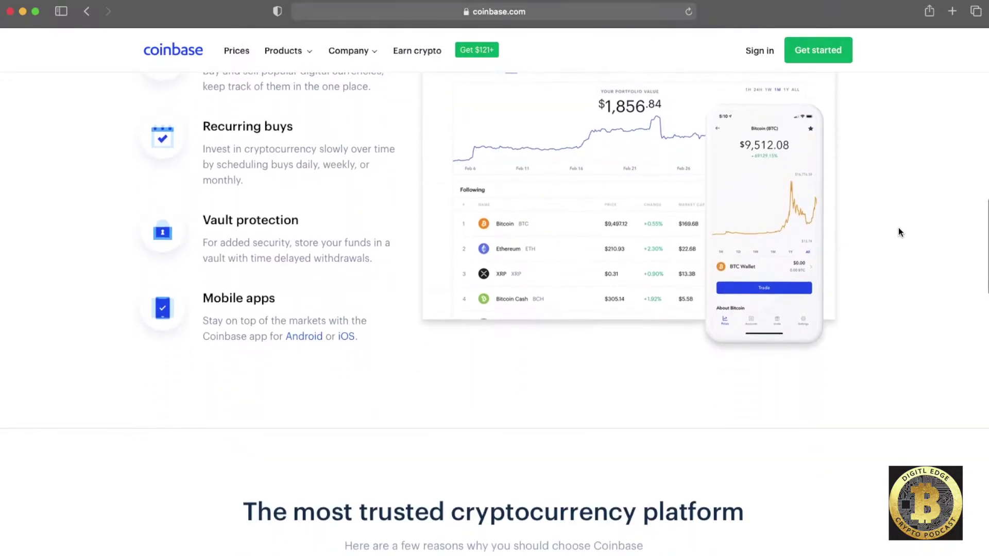
{"action": "scroll", "coordinate": [901, 232], "scroll_direction": "down", "scroll_amount": 15}
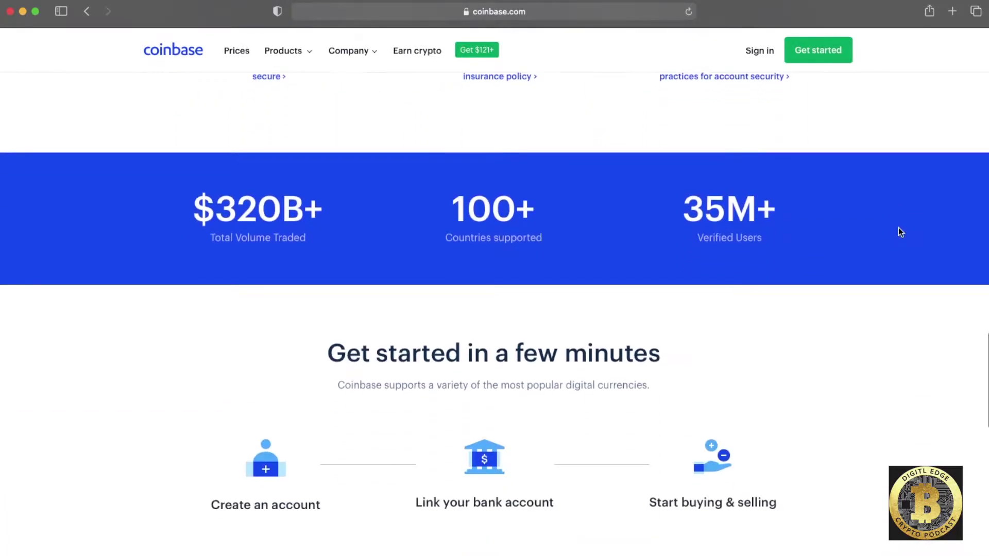
{"action": "scroll", "coordinate": [900, 232], "scroll_direction": "up", "scroll_amount": 5}
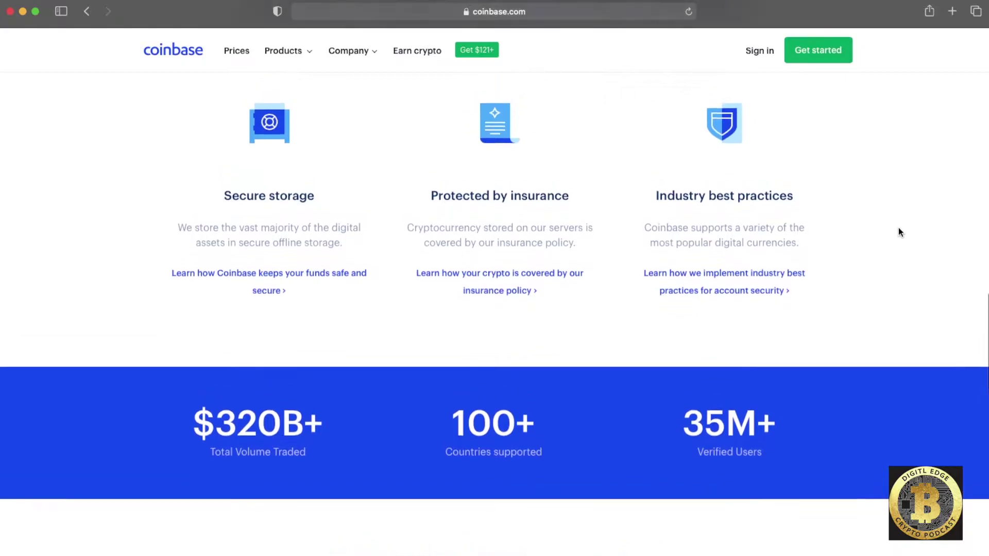
{"action": "scroll", "coordinate": [898, 228], "scroll_direction": "up", "scroll_amount": 6}
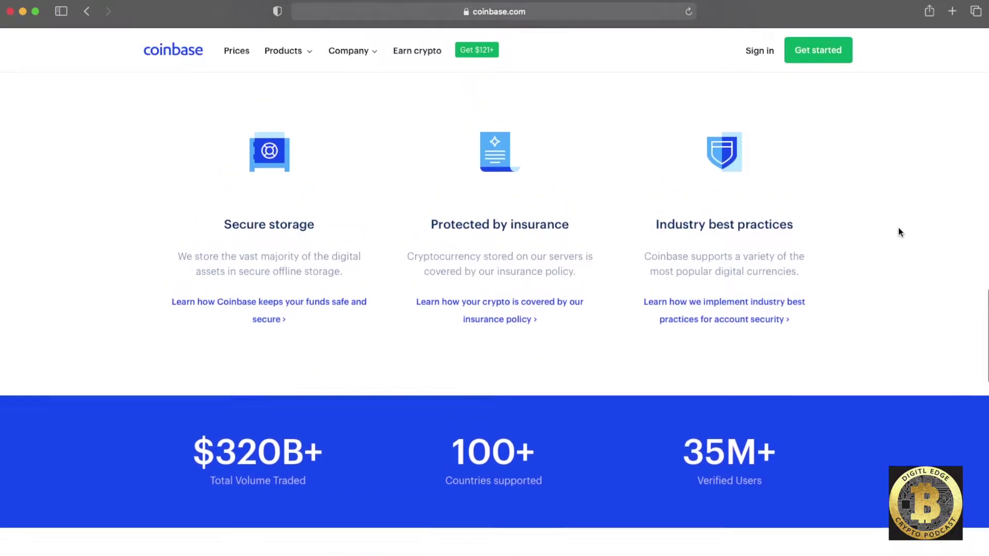
{"action": "scroll", "coordinate": [899, 231], "scroll_direction": "up", "scroll_amount": 8}
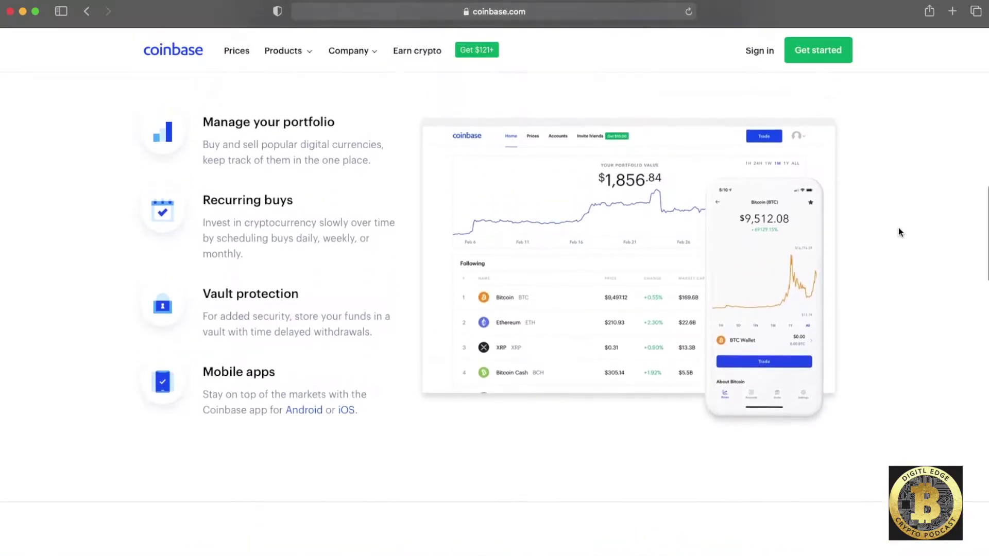
{"action": "scroll", "coordinate": [898, 230], "scroll_direction": "up", "scroll_amount": 13}
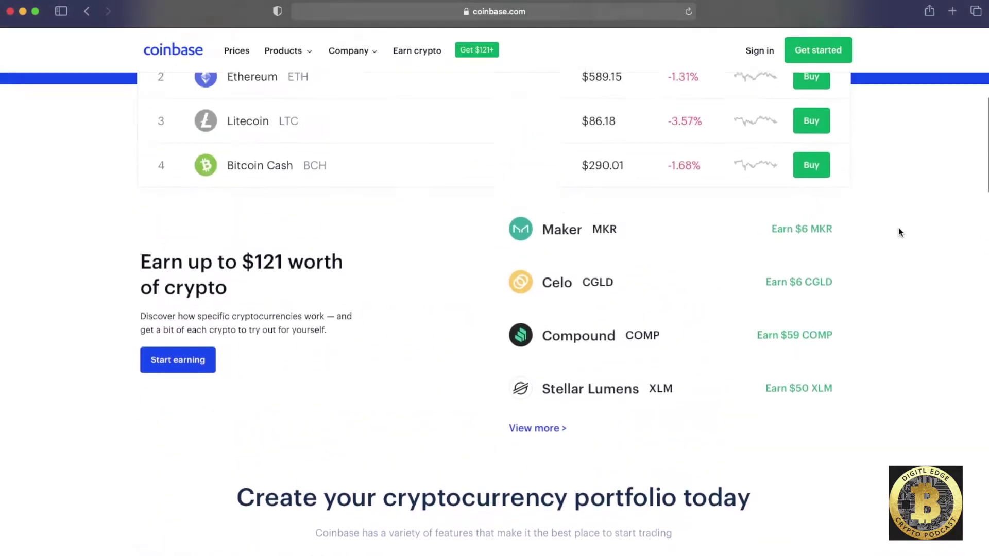
{"action": "scroll", "coordinate": [898, 232], "scroll_direction": "up", "scroll_amount": 4}
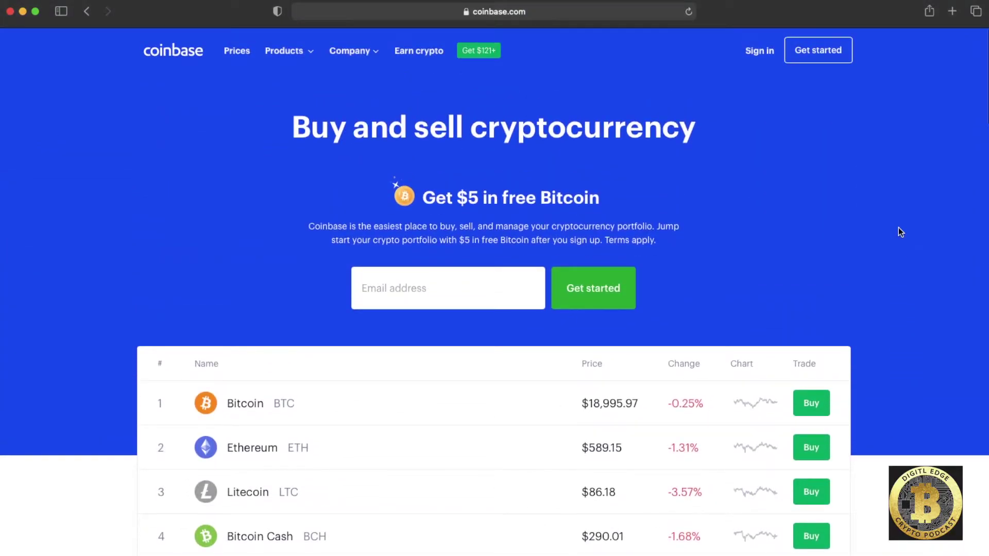
{"action": "left_click", "coordinate": [822, 50]}
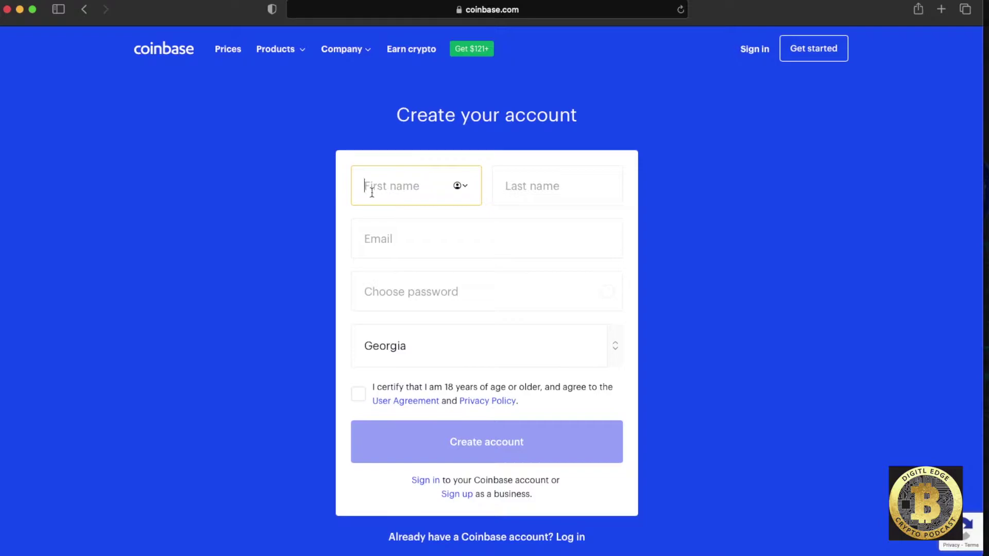
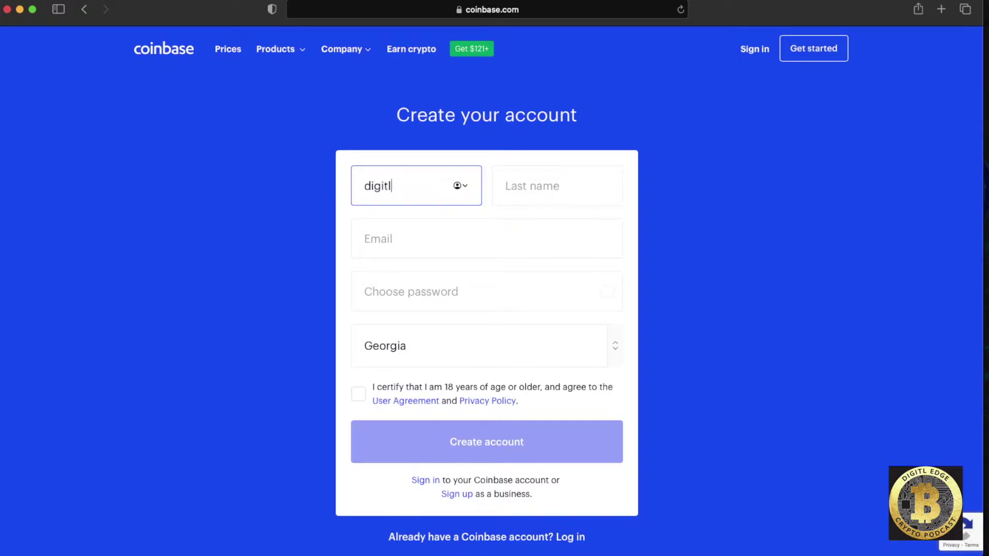
- Fill in the first name, last name, e-mail address and password for the new account
{"action": "key", "text": "Tab"}
{"action": "key", "text": "Tab"}
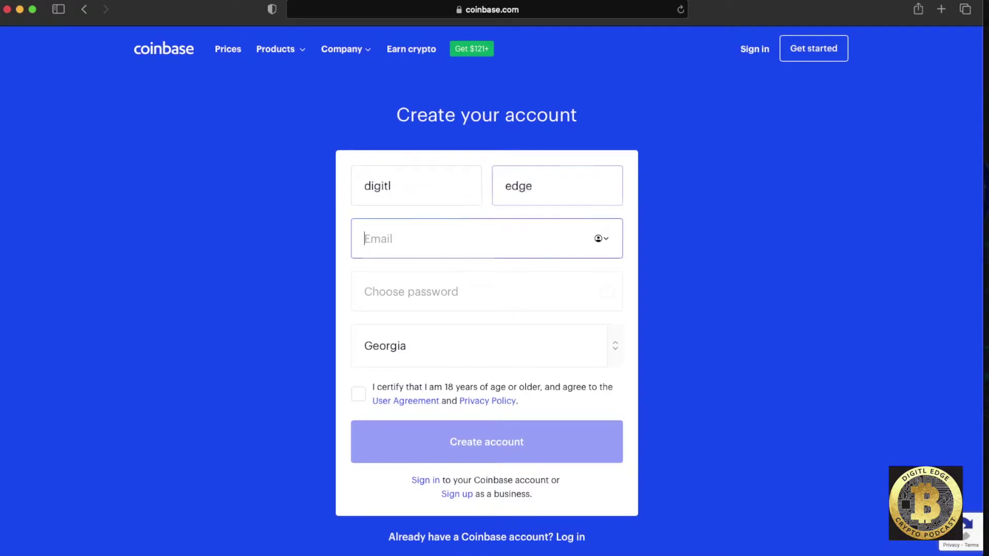
{"action": "key", "text": "Tab"}
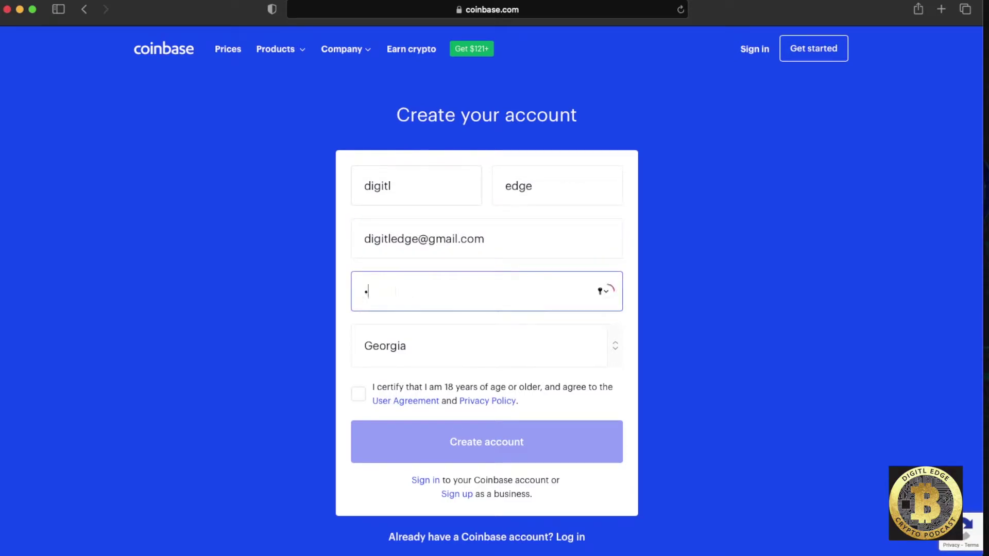
- Choose Georgia as the state, confirm 18+ and the terms, submit the form, and start a new tab
{"action": "left_click", "coordinate": [444, 347]}
{"action": "scroll", "coordinate": [437, 396], "scroll_direction": "down", "scroll_amount": 3}
{"action": "scroll", "coordinate": [437, 396], "scroll_direction": "down", "scroll_amount": 5}
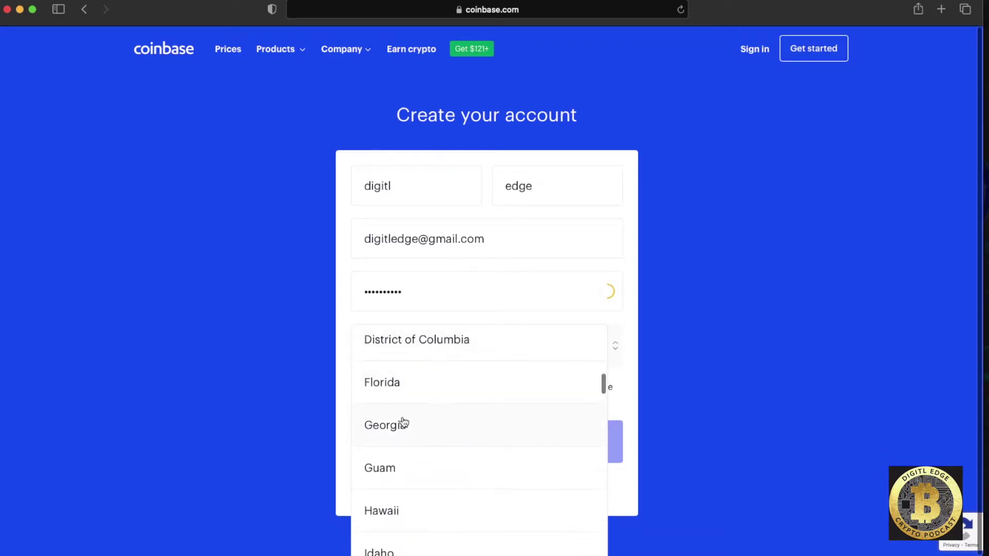
{"action": "left_click", "coordinate": [404, 423]}
{"action": "left_click", "coordinate": [360, 394]}
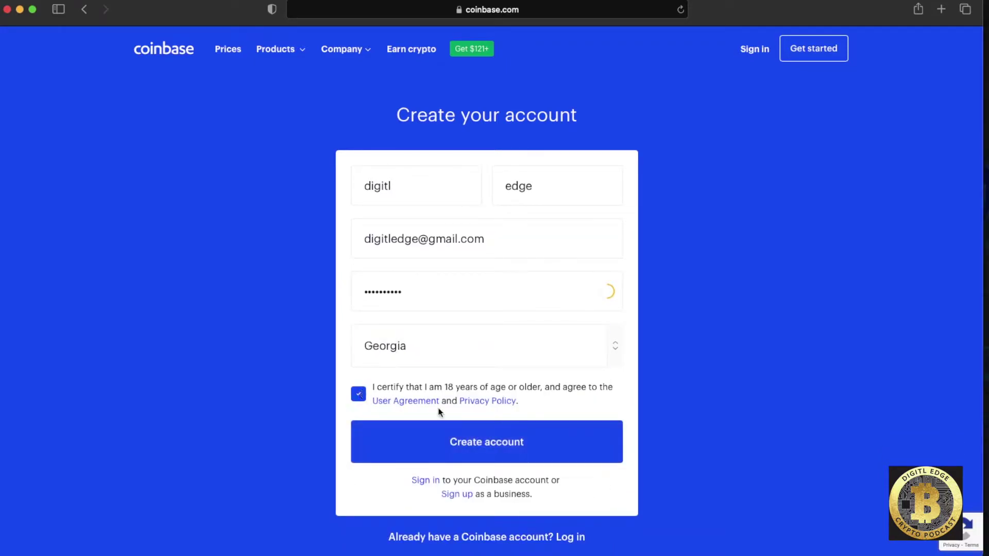
{"action": "left_click", "coordinate": [525, 445]}
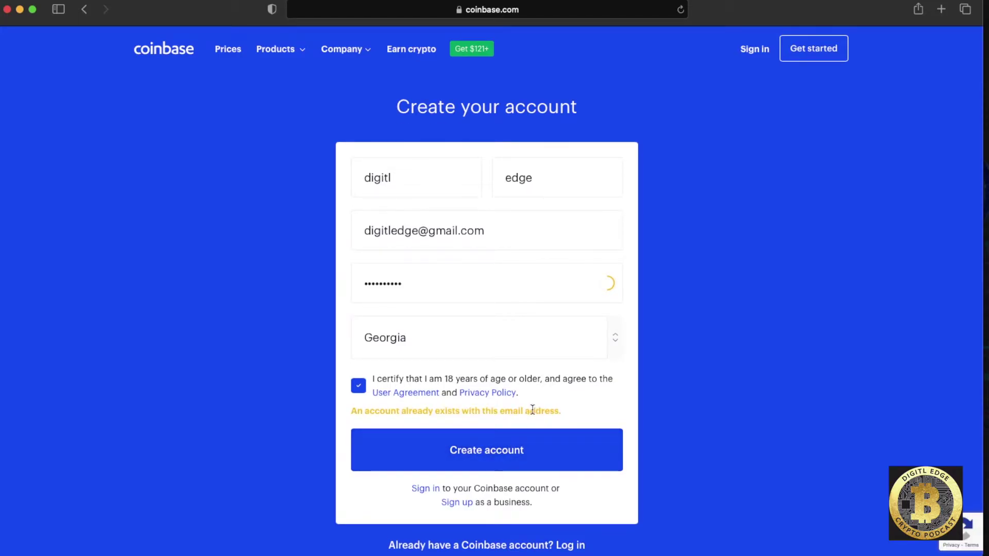
{"action": "left_click", "coordinate": [941, 9]}
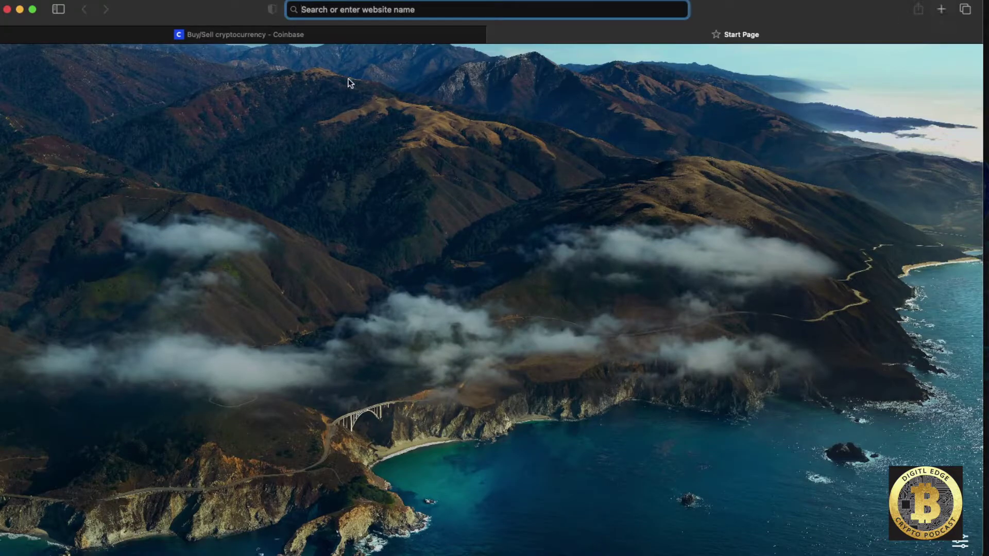
- Load Gmail and use the Verify Email Address link in Coinbase's message
{"action": "key", "text": "super+v"}
{"action": "key", "text": "Return"}
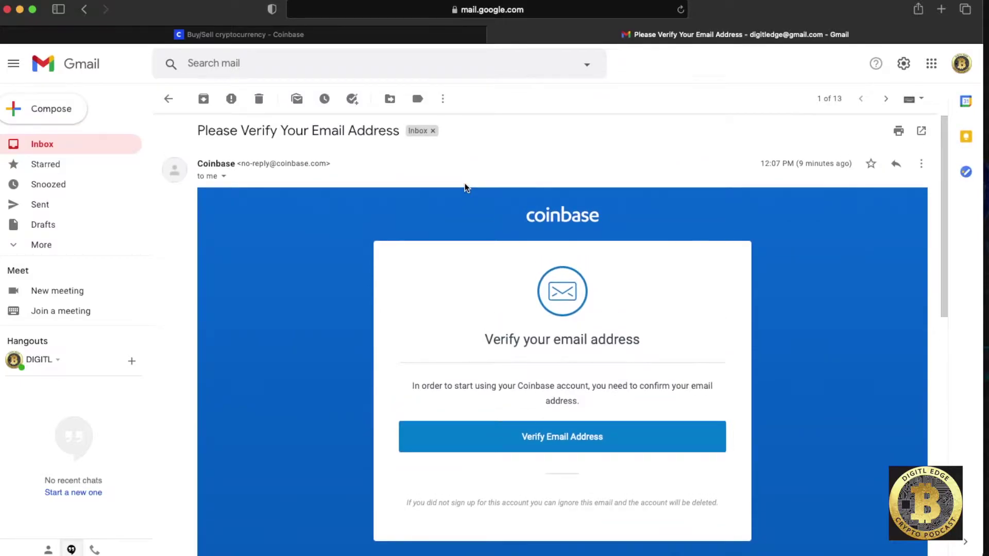
{"action": "left_click", "coordinate": [577, 438]}
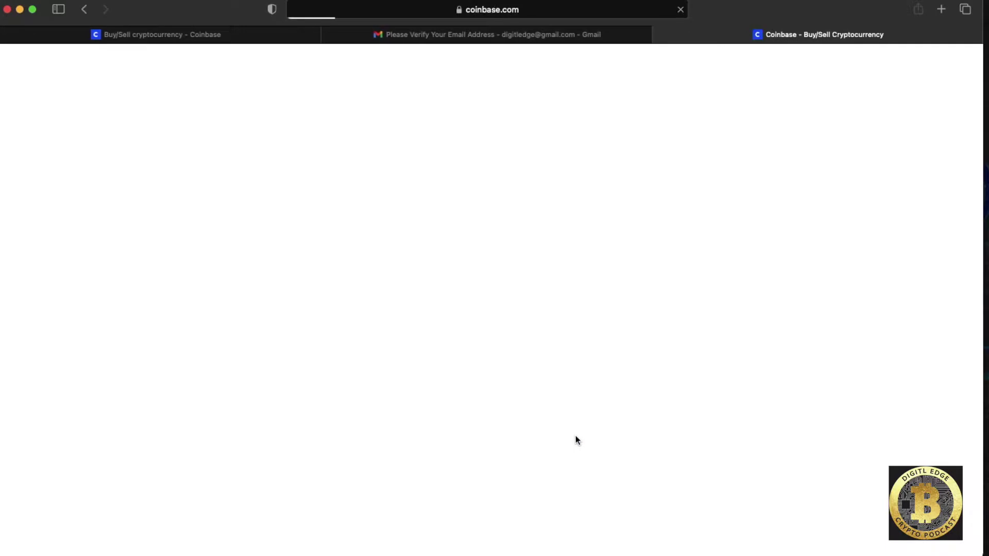
- Sign in with the new account's e-mail and password, leaving Keep me signed in off
{"action": "left_click", "coordinate": [415, 195]}
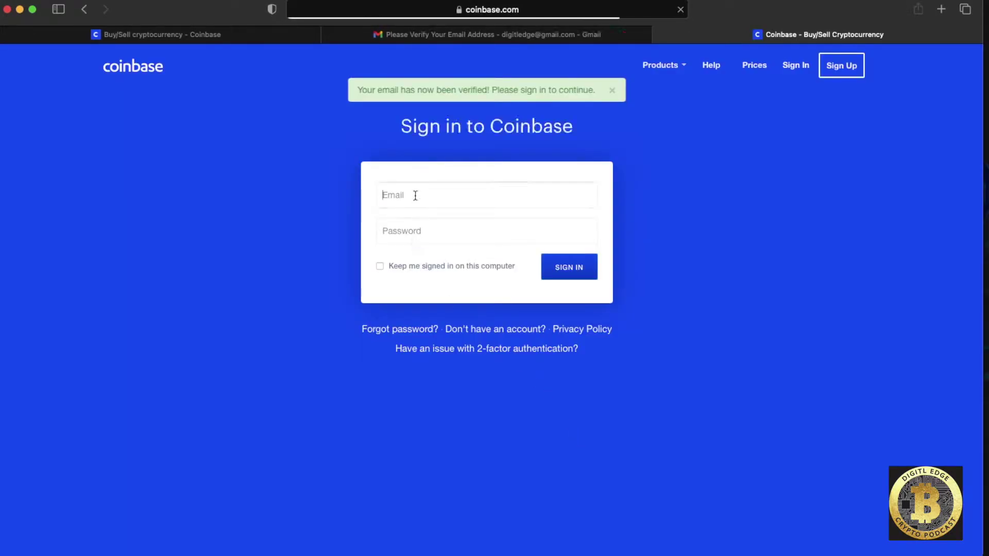
{"action": "key", "text": "Tab"}
{"action": "type", "text": "••••••••••"}
{"action": "left_click", "coordinate": [379, 266]}
{"action": "left_click", "coordinate": [380, 267]}
{"action": "left_click", "coordinate": [568, 268]}
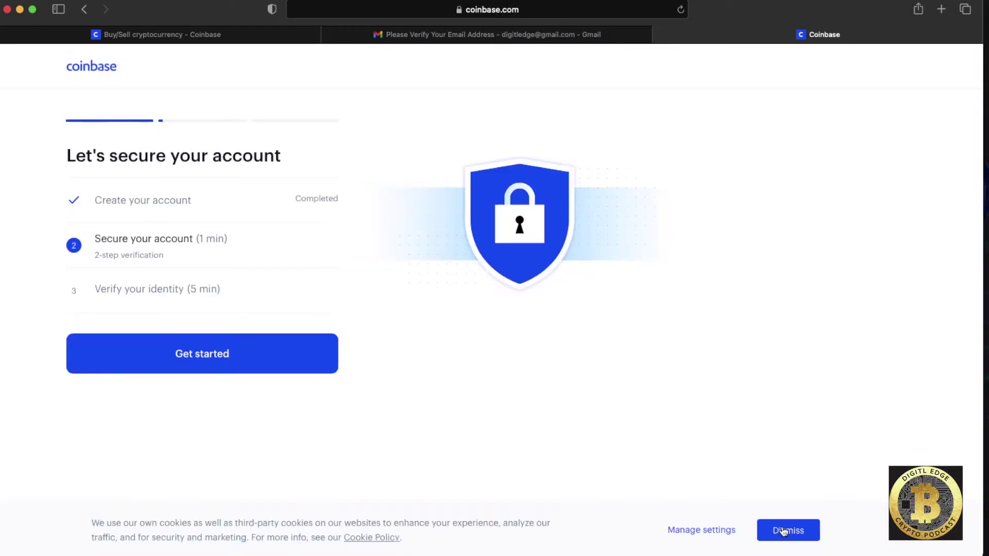
- Dismiss the cookie banner and proceed through Get started to the 2-step verification page
{"action": "left_click", "coordinate": [773, 532]}
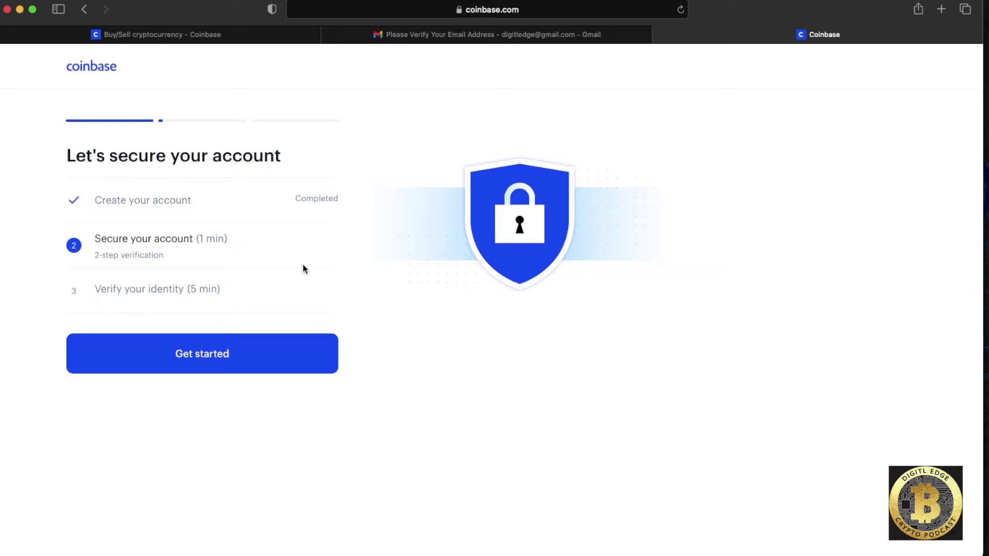
{"action": "left_click", "coordinate": [249, 372]}
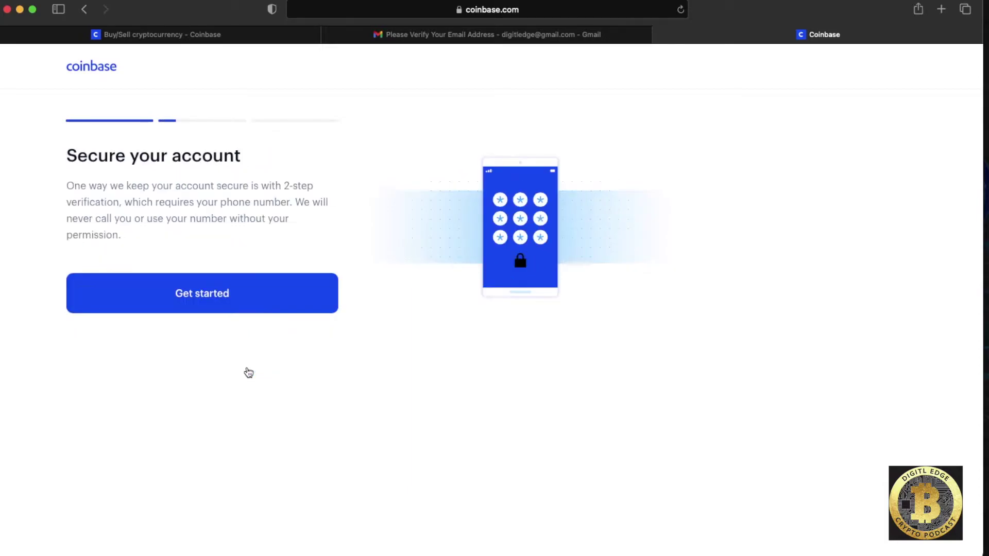
{"action": "left_click", "coordinate": [244, 300]}
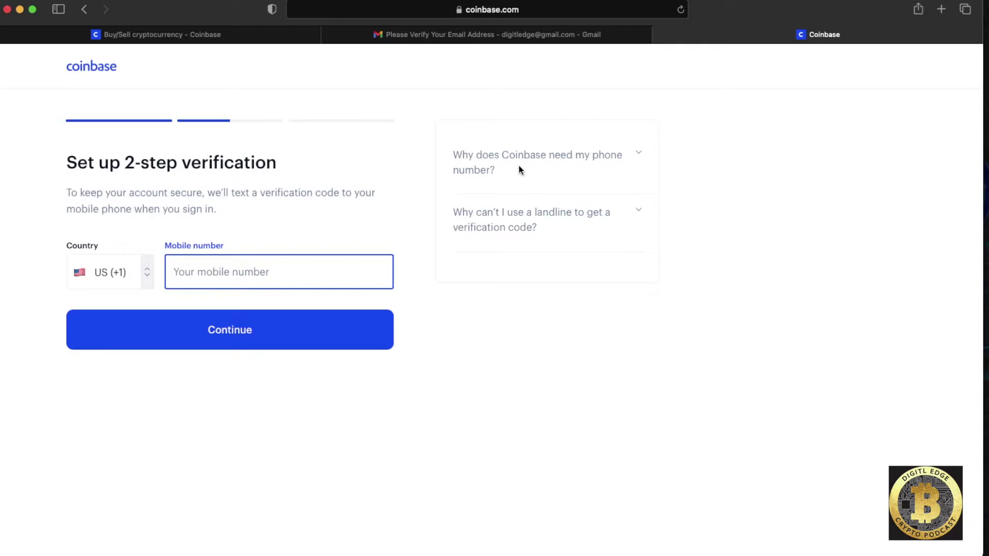
- Read the phone-number FAQ, submit a mobile number, close the 400 error, and select the Code field
{"action": "left_click", "coordinate": [640, 154]}
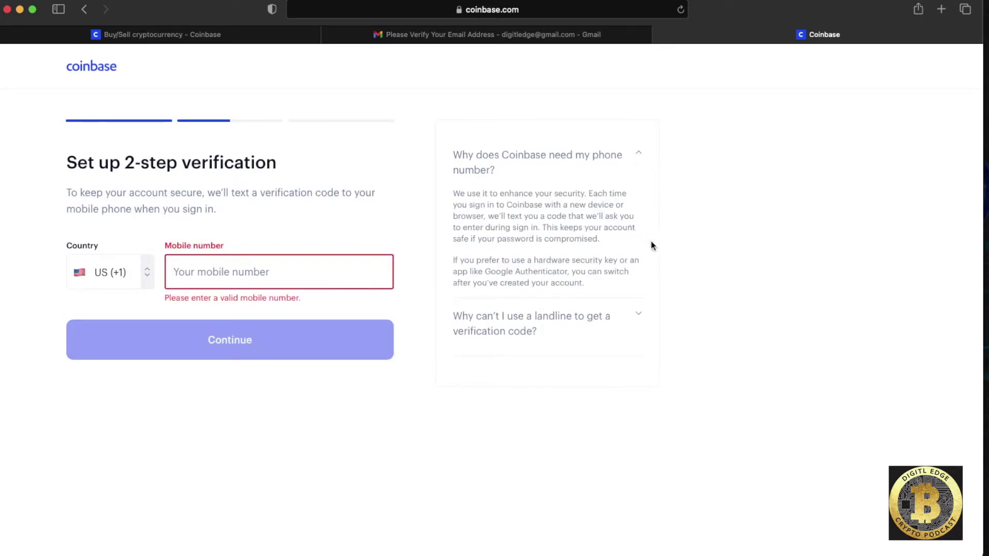
{"action": "left_click", "coordinate": [276, 273]}
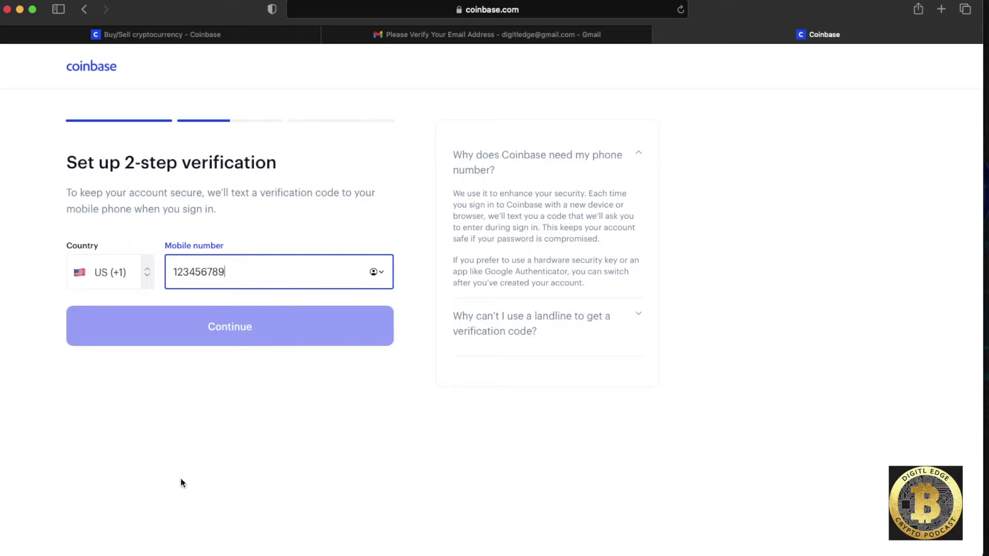
{"action": "left_click", "coordinate": [230, 328]}
{"action": "left_click", "coordinate": [544, 118]}
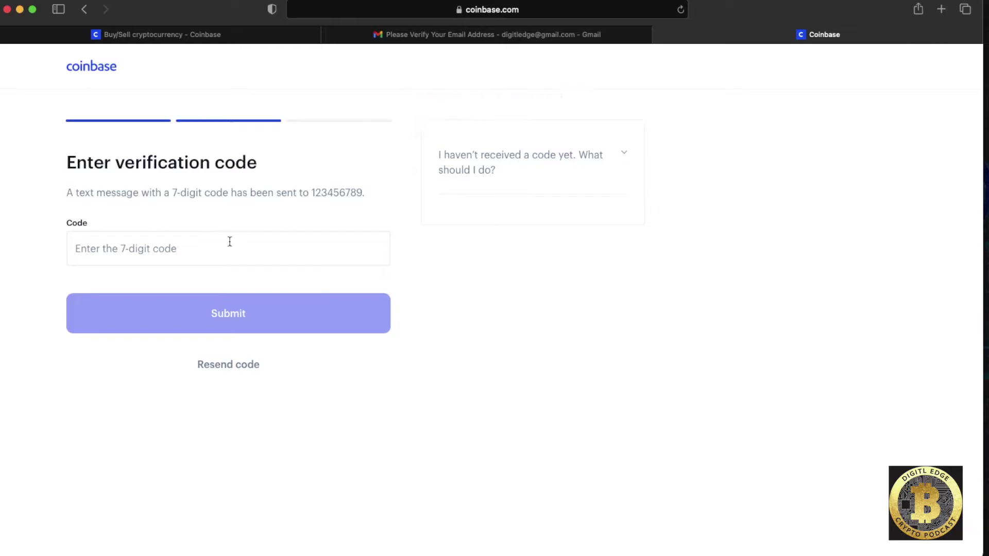
{"action": "left_click", "coordinate": [191, 249]}
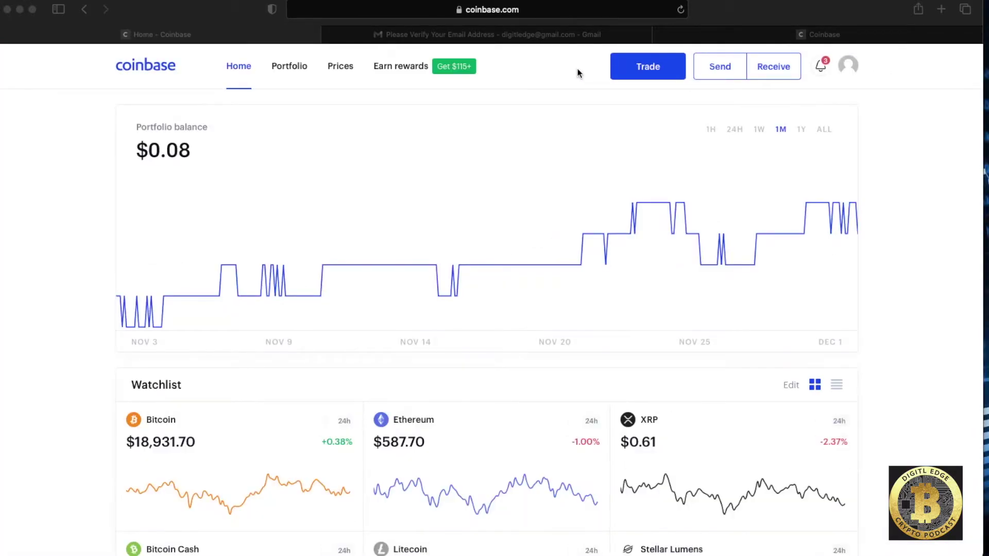
{"action": "scroll", "coordinate": [561, 88], "scroll_direction": "down", "scroll_amount": 5}
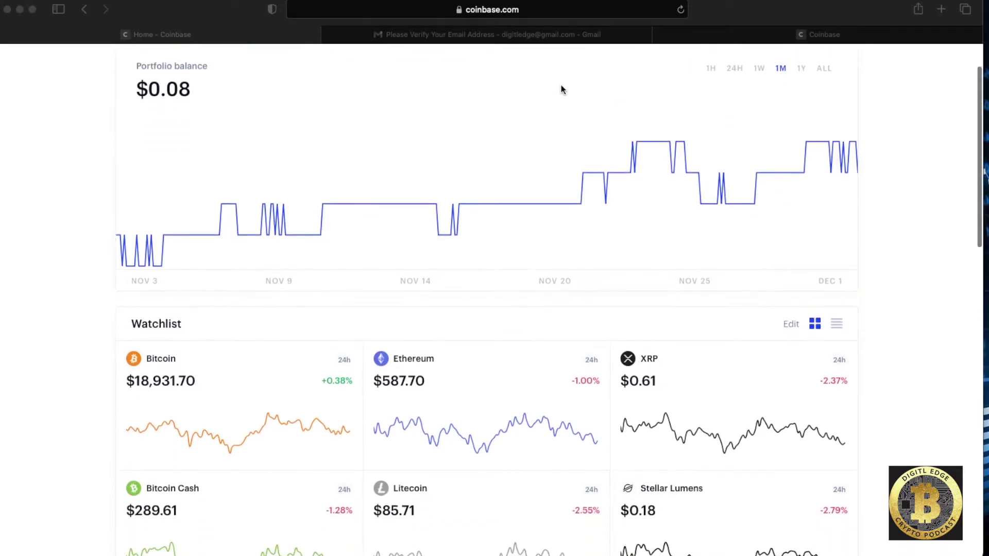
{"action": "scroll", "coordinate": [562, 89], "scroll_direction": "down", "scroll_amount": 10}
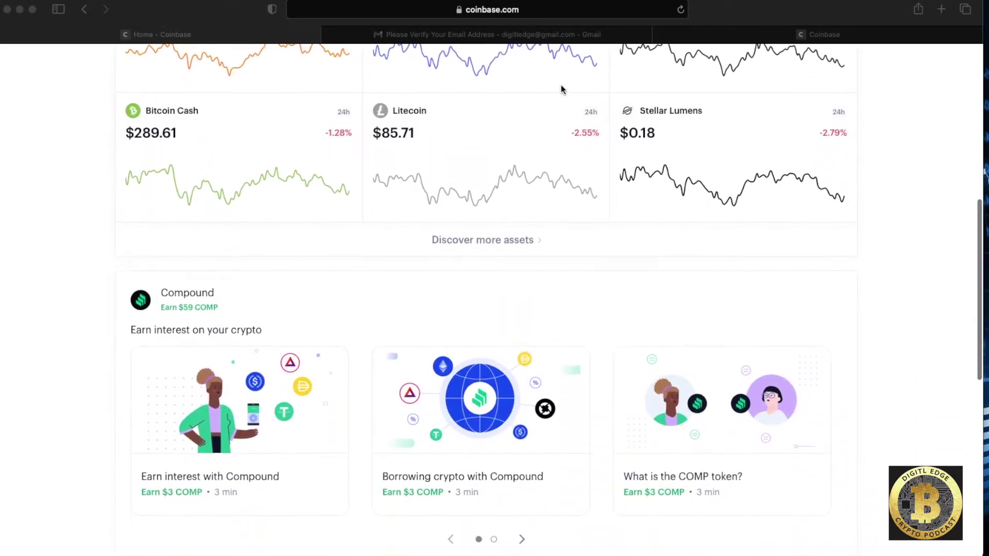
{"action": "scroll", "coordinate": [578, 245], "scroll_direction": "down", "scroll_amount": 5}
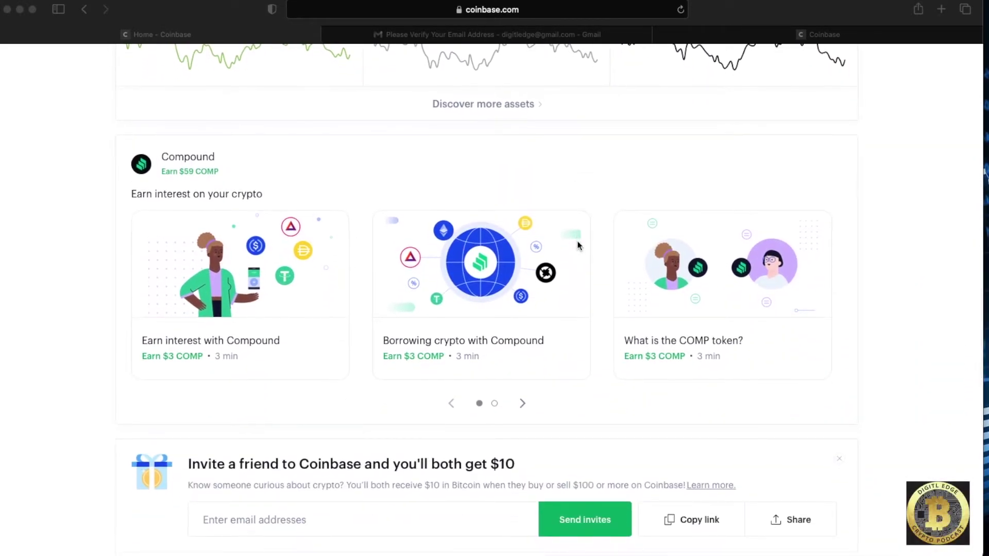
{"action": "scroll", "coordinate": [578, 246], "scroll_direction": "up", "scroll_amount": 6}
{"action": "scroll", "coordinate": [578, 245], "scroll_direction": "up", "scroll_amount": 14}
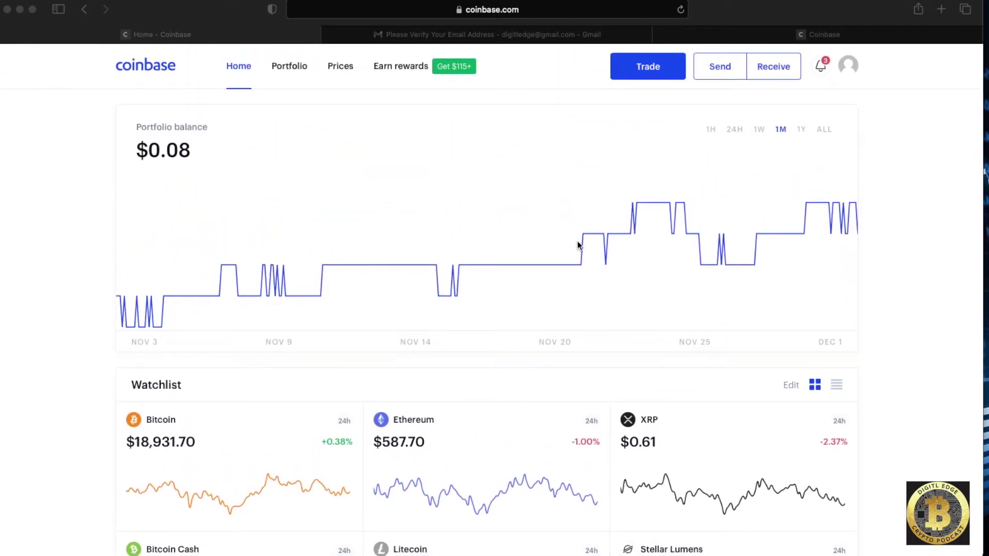
{"action": "left_click", "coordinate": [289, 71]}
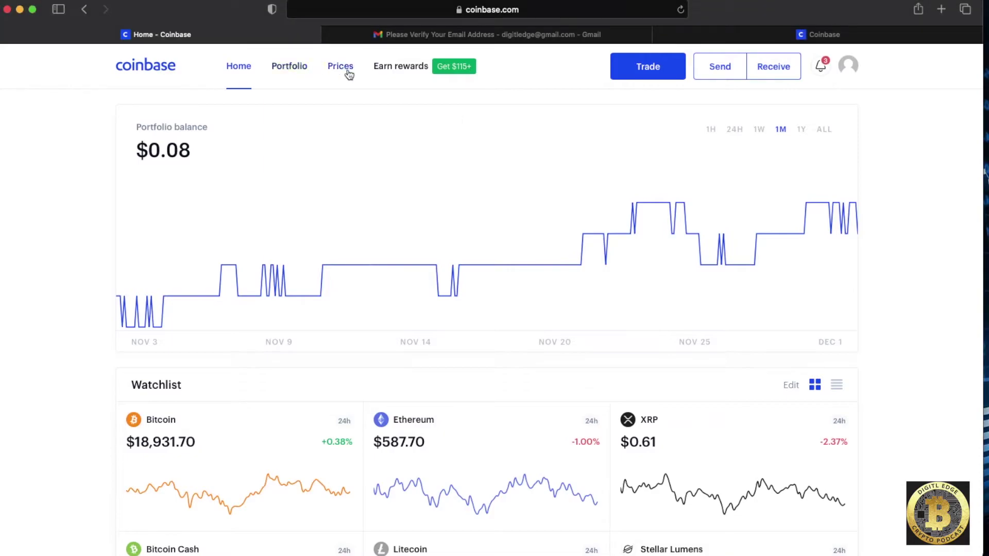
- Bring up the Bitcoin trade window, look at Sell and the Pay with accounts, then return to Buy
{"action": "left_click", "coordinate": [648, 76]}
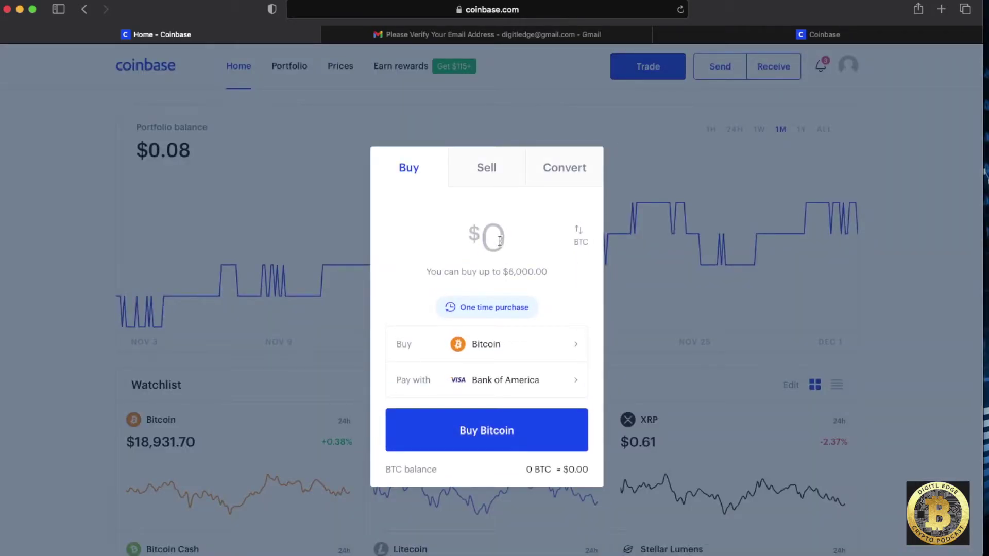
{"action": "left_click", "coordinate": [485, 170]}
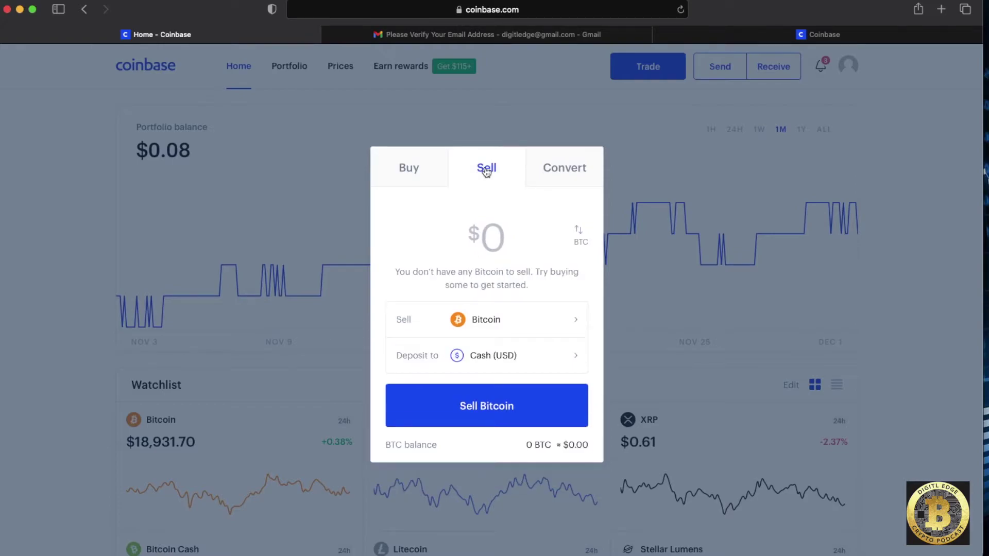
{"action": "left_click", "coordinate": [409, 170]}
{"action": "left_click", "coordinate": [503, 379]}
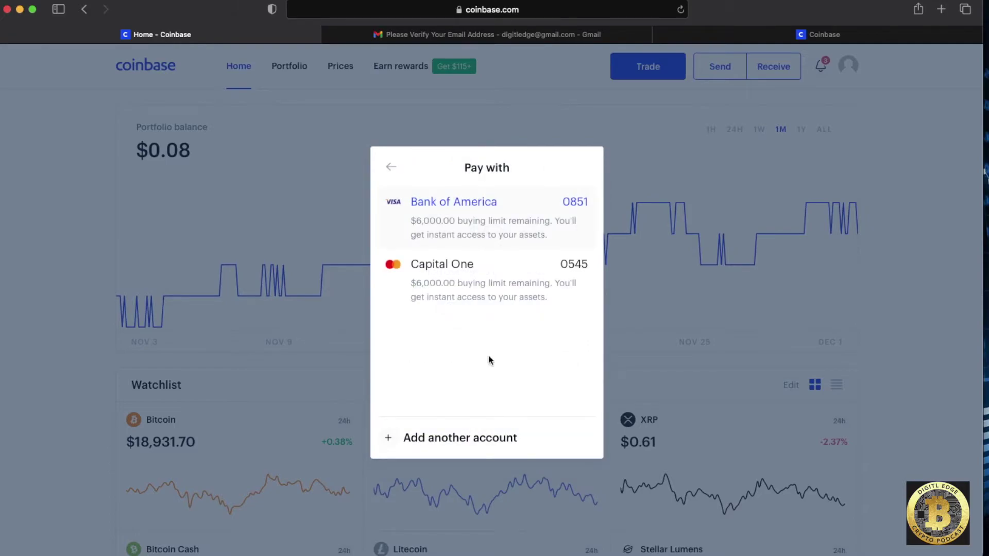
{"action": "left_click", "coordinate": [390, 170]}
- Close the trade window and scroll through Your Portfolio and Recent transactions
{"action": "scroll", "coordinate": [546, 357], "scroll_direction": "down", "scroll_amount": 3}
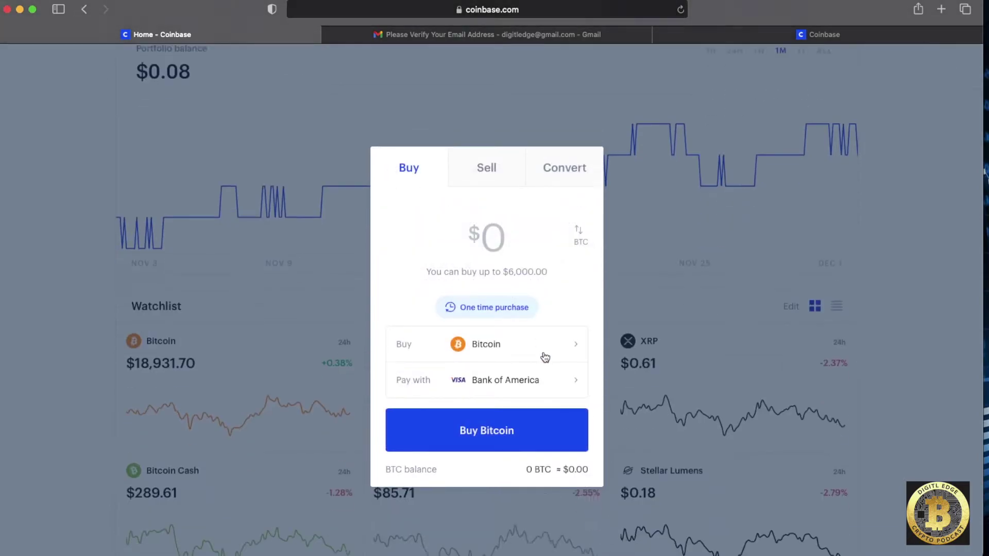
{"action": "scroll", "coordinate": [545, 358], "scroll_direction": "down", "scroll_amount": 3}
{"action": "left_click", "coordinate": [676, 375]}
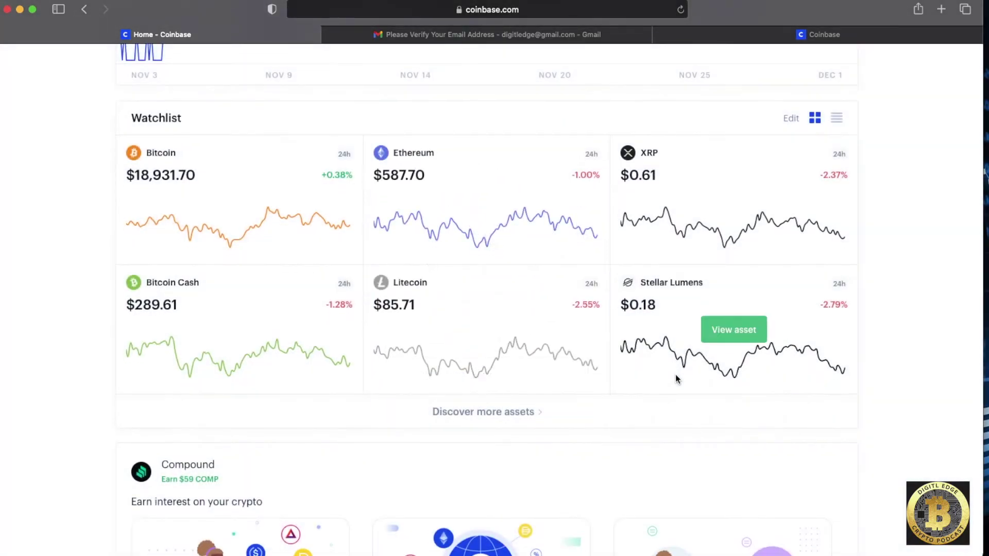
{"action": "scroll", "coordinate": [676, 375], "scroll_direction": "down", "scroll_amount": 4}
{"action": "scroll", "coordinate": [677, 378], "scroll_direction": "down", "scroll_amount": 3}
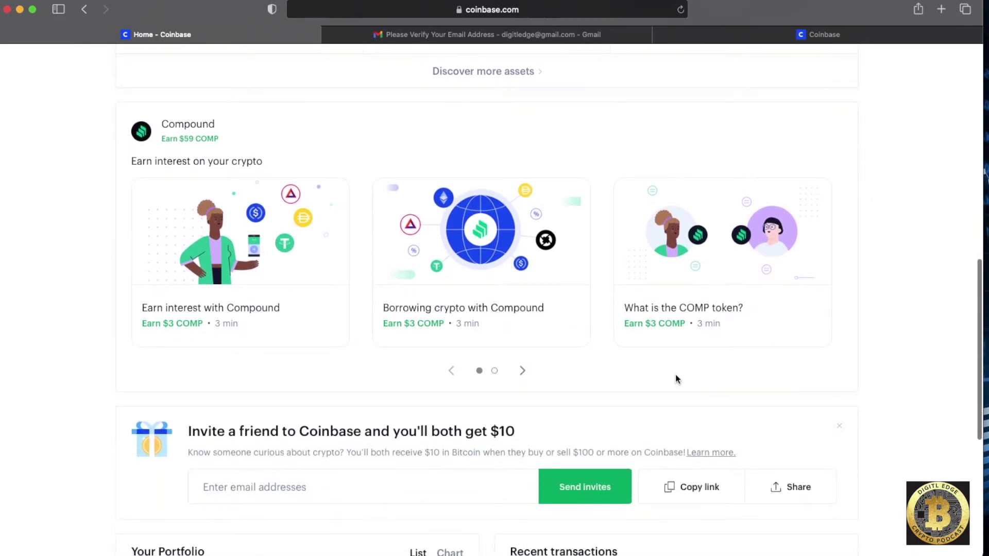
{"action": "scroll", "coordinate": [675, 377], "scroll_direction": "down", "scroll_amount": 6}
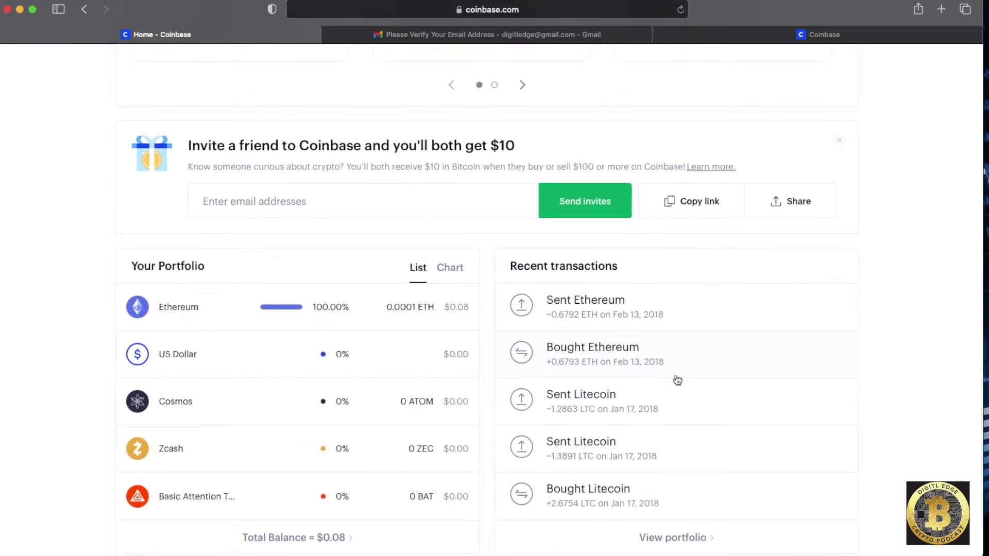
{"action": "scroll", "coordinate": [677, 380], "scroll_direction": "down", "scroll_amount": 2}
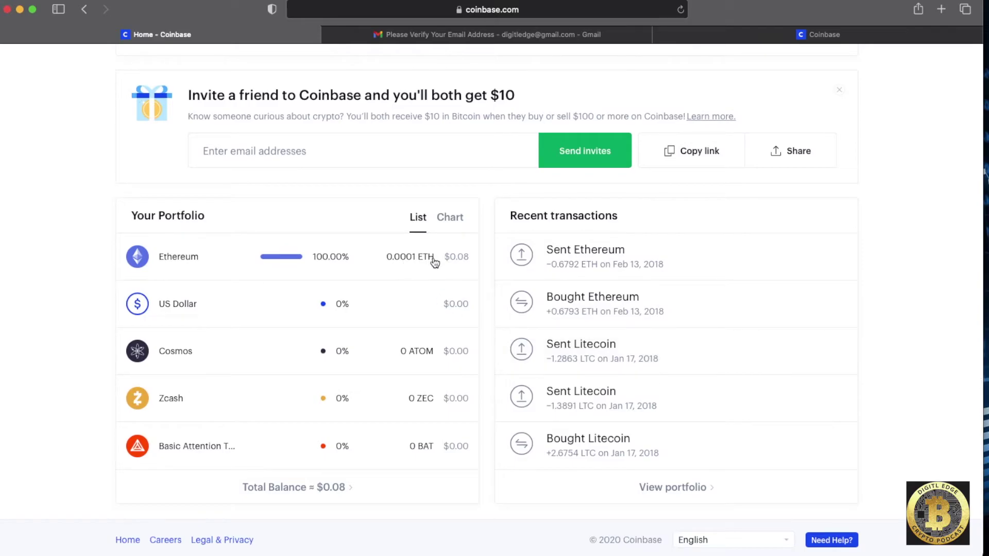
{"action": "scroll", "coordinate": [480, 260], "scroll_direction": "up", "scroll_amount": 10}
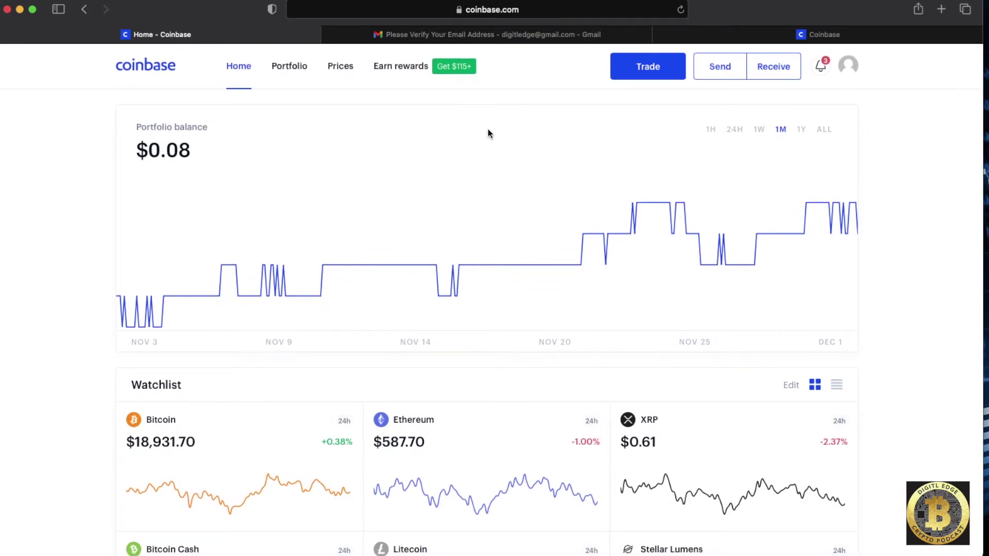
- Go to Prices and scroll through the market-cap ranked cryptocurrency table
{"action": "left_click", "coordinate": [335, 70]}
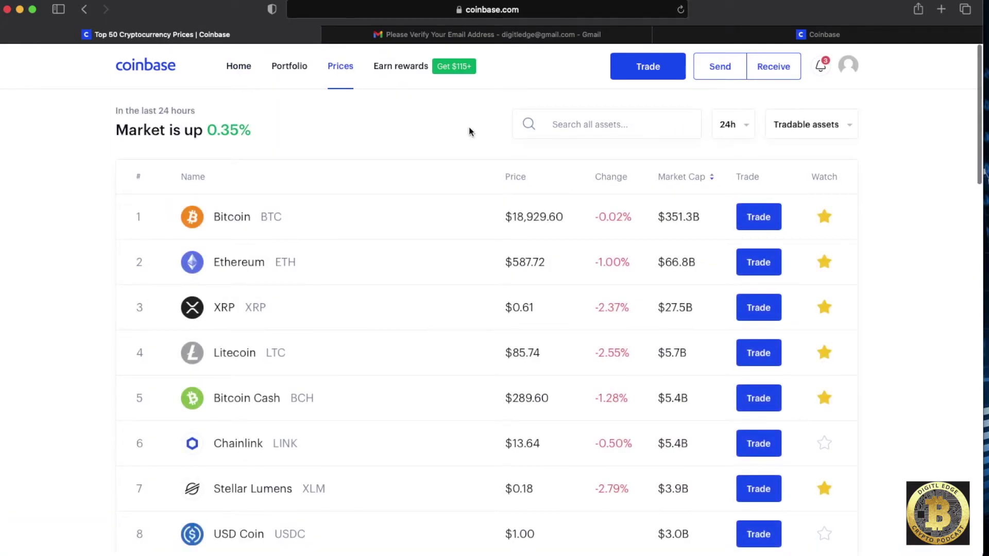
{"action": "scroll", "coordinate": [469, 132], "scroll_direction": "down", "scroll_amount": 3}
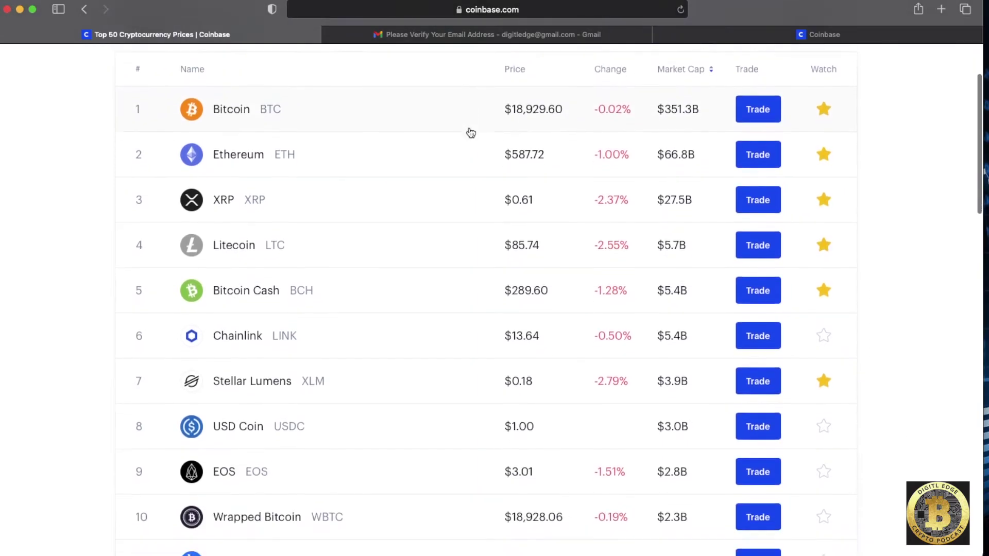
{"action": "scroll", "coordinate": [471, 133], "scroll_direction": "up", "scroll_amount": 1}
{"action": "scroll", "coordinate": [471, 133], "scroll_direction": "down", "scroll_amount": 15}
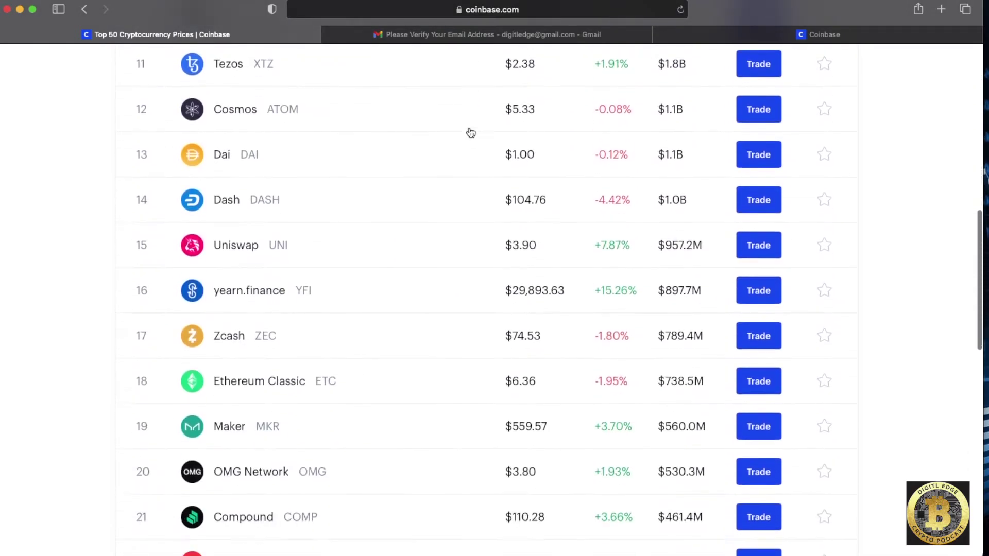
{"action": "scroll", "coordinate": [471, 133], "scroll_direction": "down", "scroll_amount": 7}
{"action": "scroll", "coordinate": [471, 133], "scroll_direction": "up", "scroll_amount": 3}
{"action": "scroll", "coordinate": [471, 133], "scroll_direction": "down", "scroll_amount": 1}
{"action": "scroll", "coordinate": [471, 133], "scroll_direction": "down", "scroll_amount": 9}
{"action": "scroll", "coordinate": [471, 133], "scroll_direction": "up", "scroll_amount": 15}
{"action": "scroll", "coordinate": [471, 133], "scroll_direction": "down", "scroll_amount": 20}
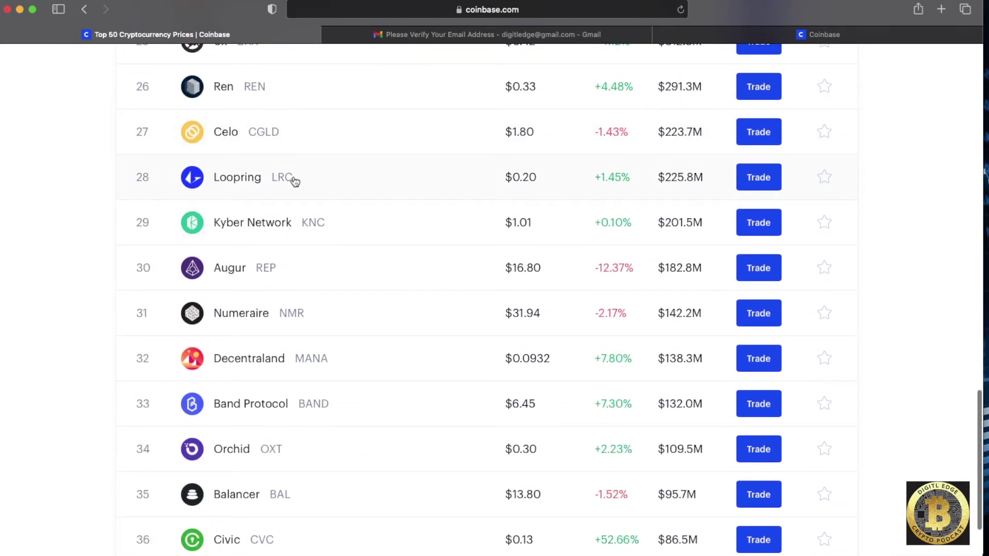
{"action": "scroll", "coordinate": [427, 179], "scroll_direction": "up", "scroll_amount": 20}
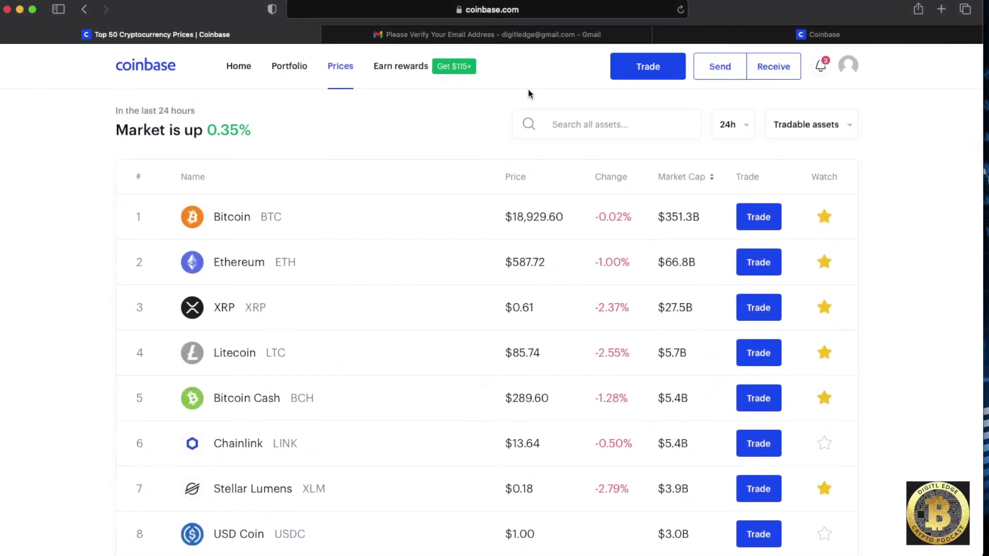
- From the trade dialog, add a bank account payment method via Plaid, choosing Chase
{"action": "left_click", "coordinate": [651, 71]}
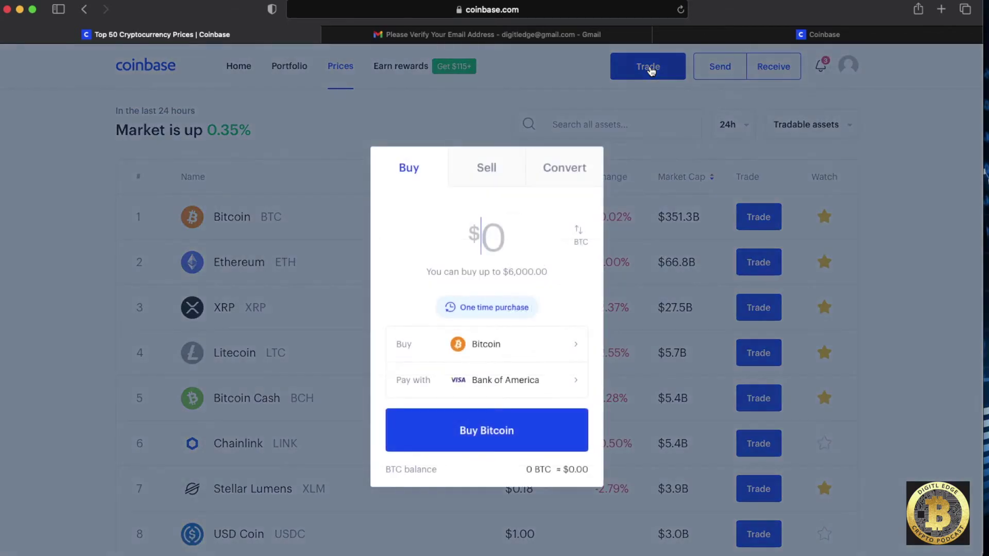
{"action": "left_click", "coordinate": [509, 382]}
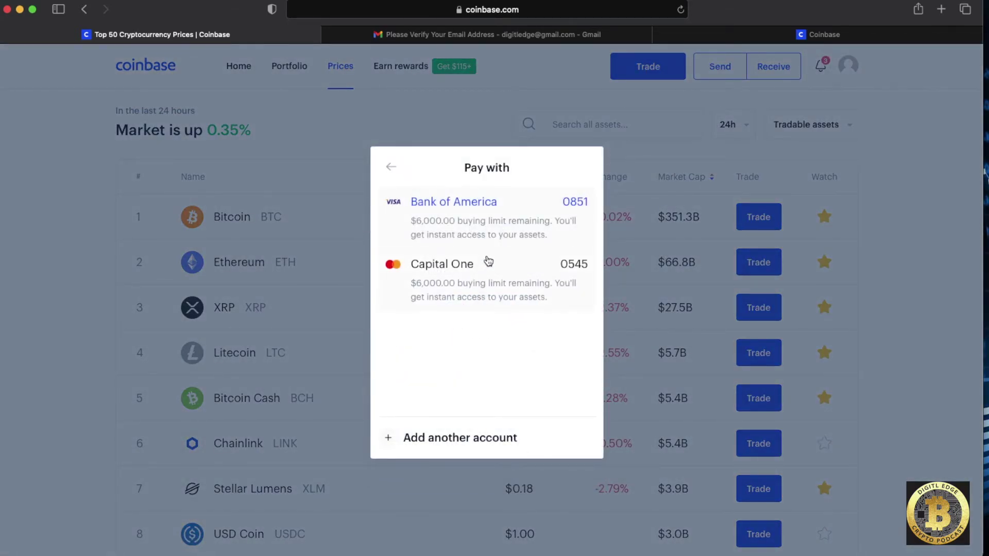
{"action": "left_click", "coordinate": [468, 447]}
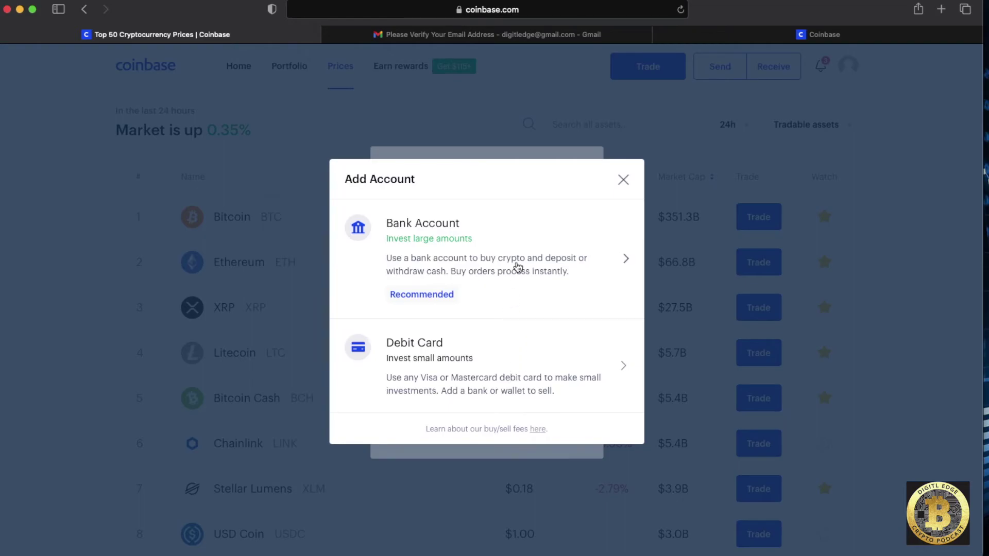
{"action": "left_click", "coordinate": [518, 266]}
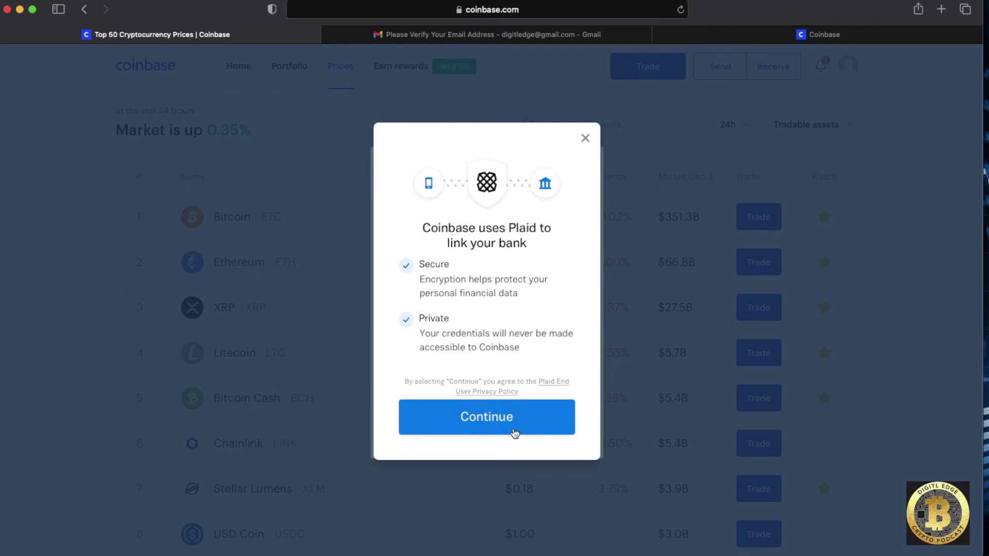
{"action": "left_click", "coordinate": [498, 424]}
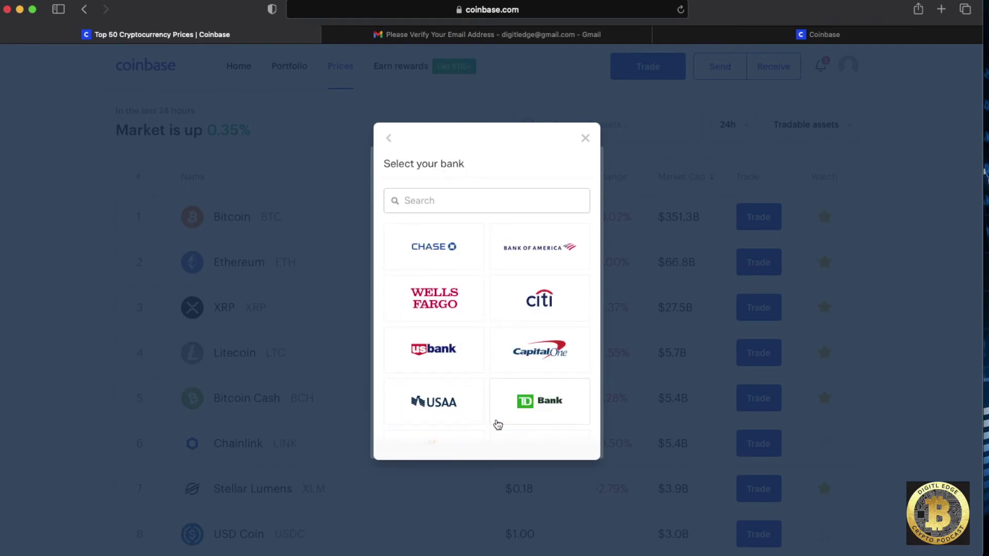
{"action": "scroll", "coordinate": [500, 278], "scroll_direction": "down", "scroll_amount": 5}
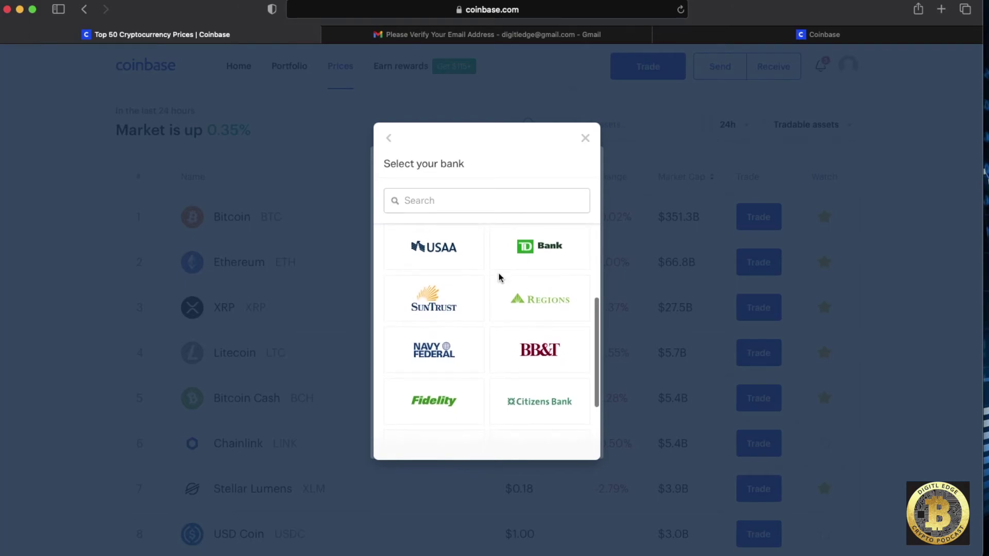
{"action": "scroll", "coordinate": [499, 279], "scroll_direction": "up", "scroll_amount": 5}
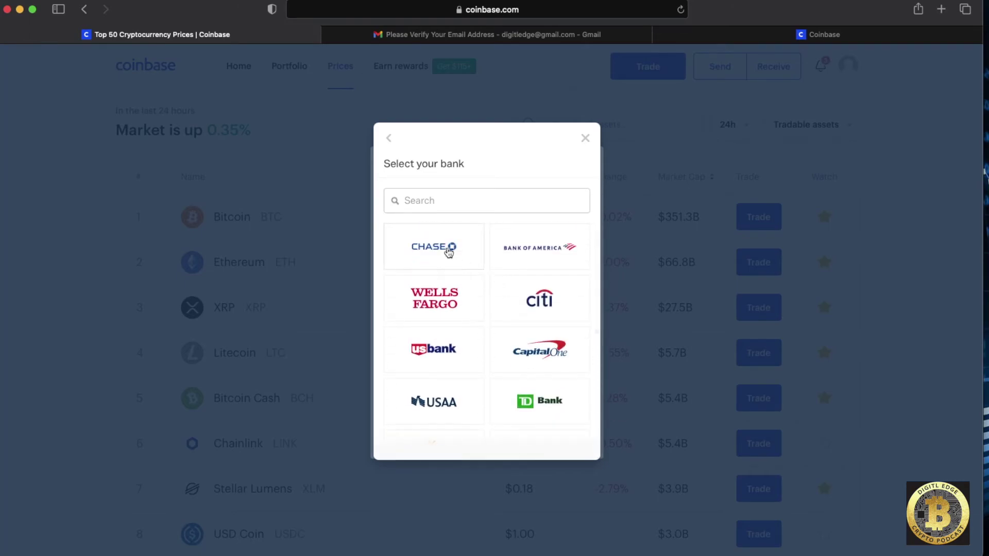
{"action": "left_click", "coordinate": [424, 247]}
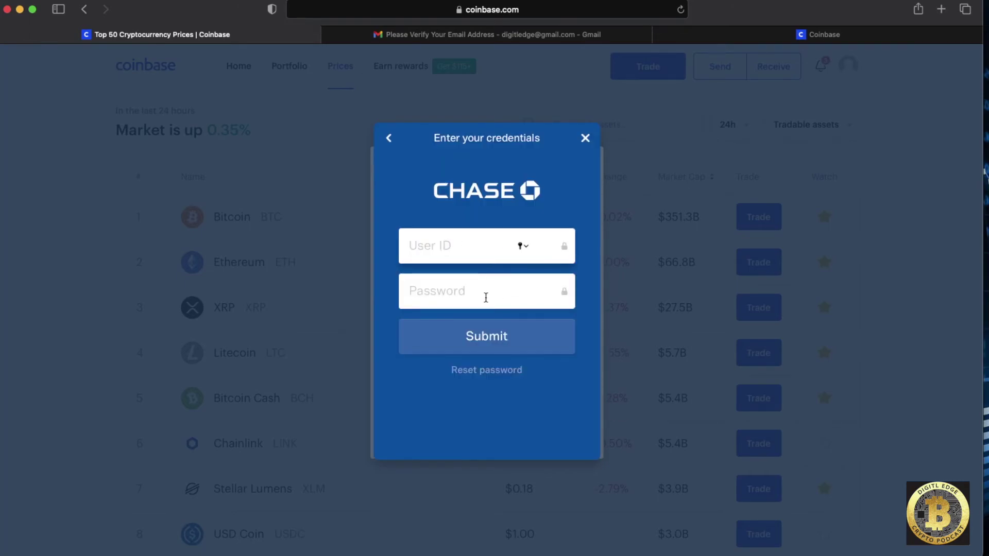
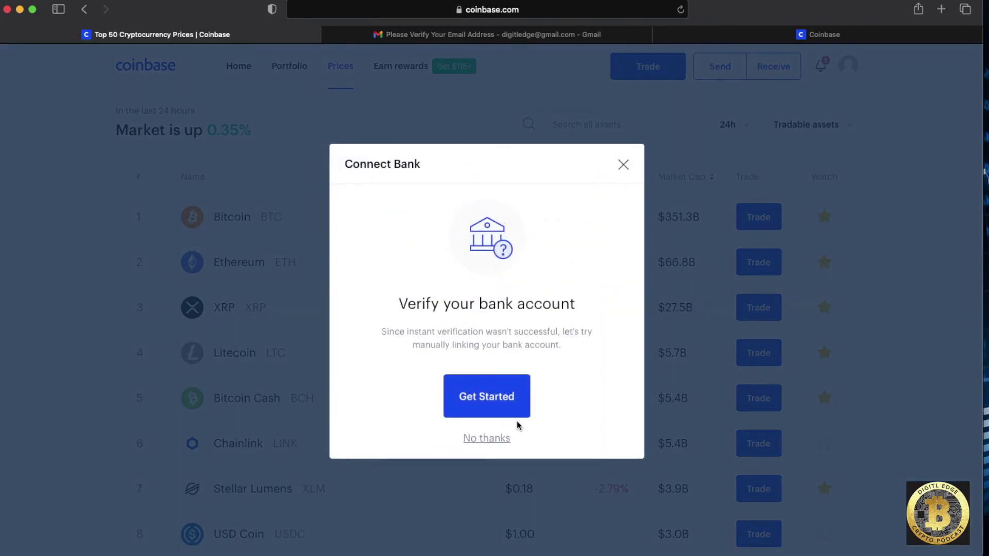
- Decline manual bank verification, back out of the Pay with panel, and close the trade window
{"action": "left_click", "coordinate": [482, 439]}
{"action": "left_click", "coordinate": [391, 167]}
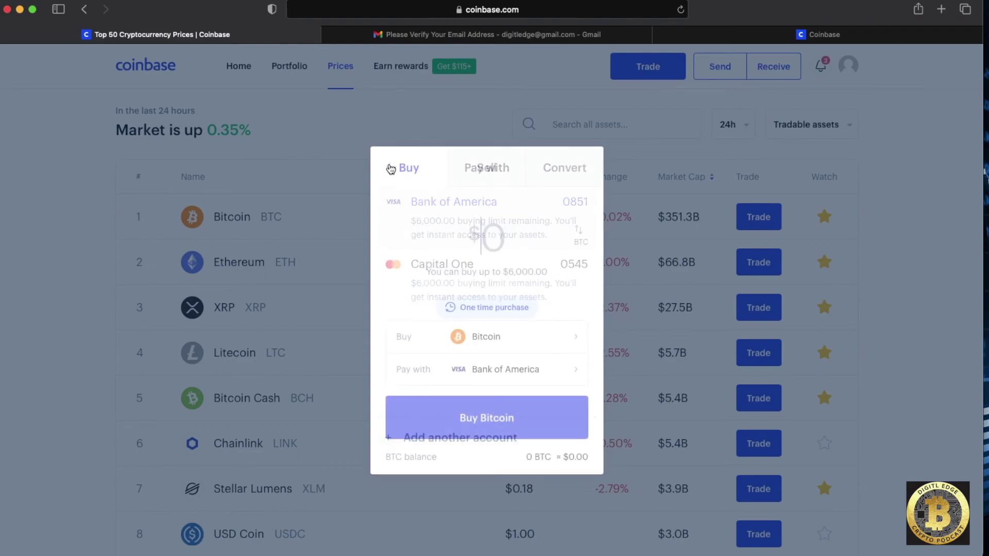
{"action": "left_click", "coordinate": [454, 126]}
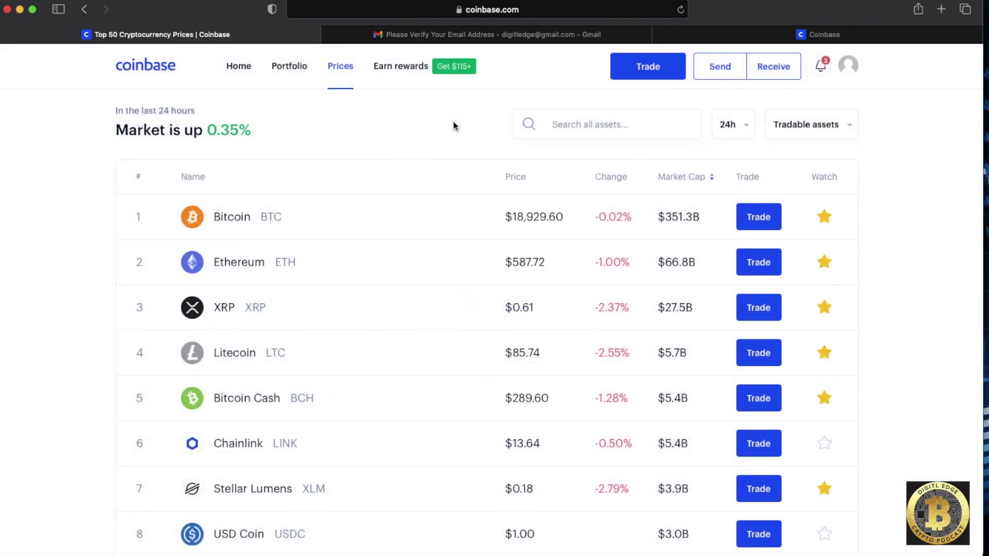